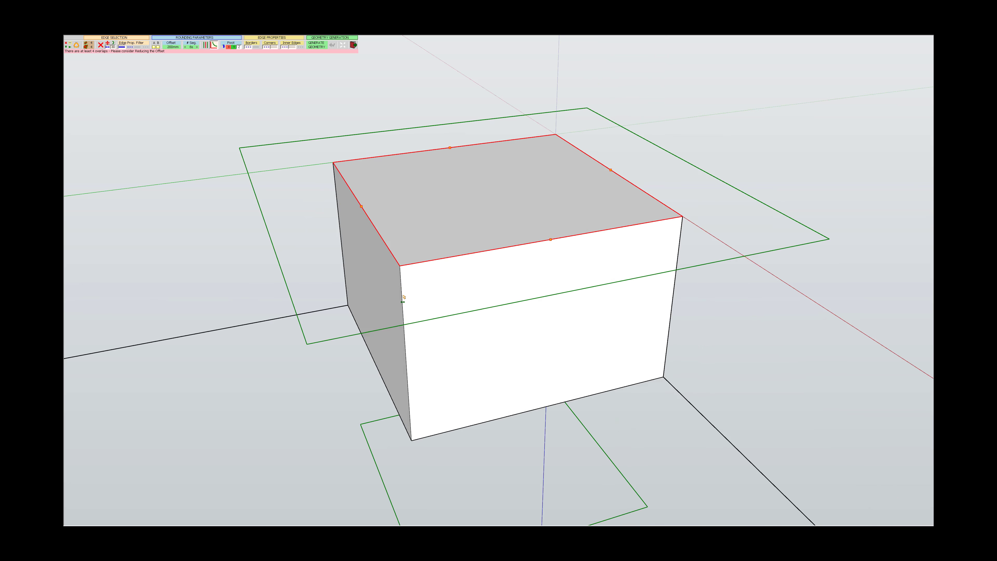
Orbit in closer to inspect the box's rounded edges.
{"action": "middle_click_drag", "start_coordinate": [403, 297], "coordinate": [877, 274]}
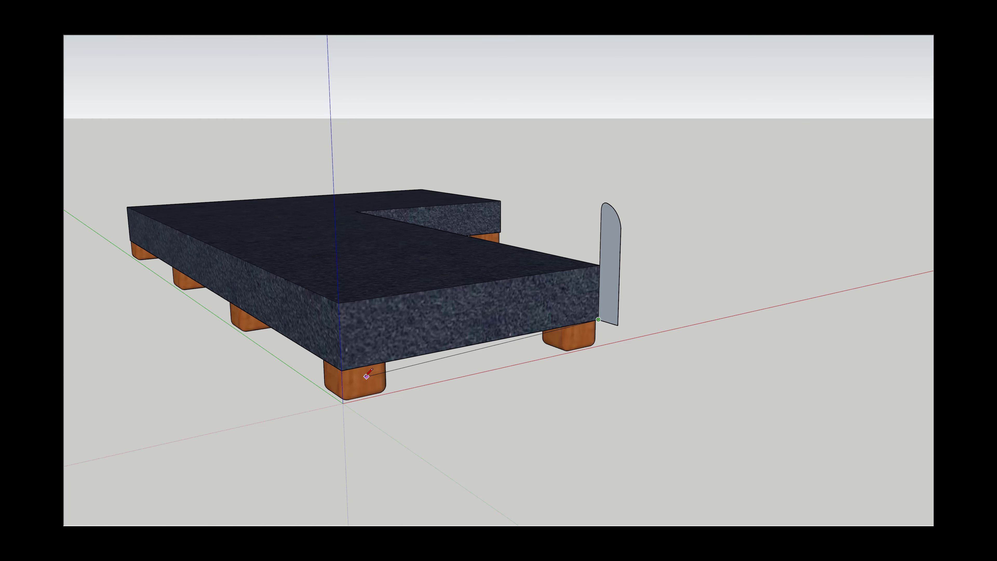
Orbit around to view the L-shaped slab from the other side.
{"action": "middle_click_drag", "start_coordinate": [366, 376], "coordinate": [341, 333]}
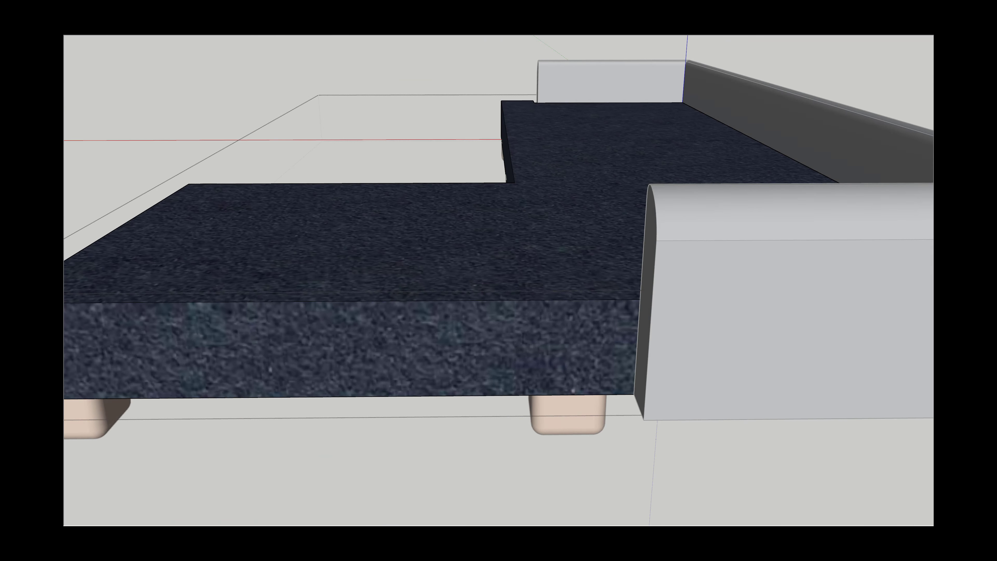
Swing the view around to the sofa's right end.
{"action": "middle_click_drag", "start_coordinate": [533, 268], "coordinate": [351, 414]}
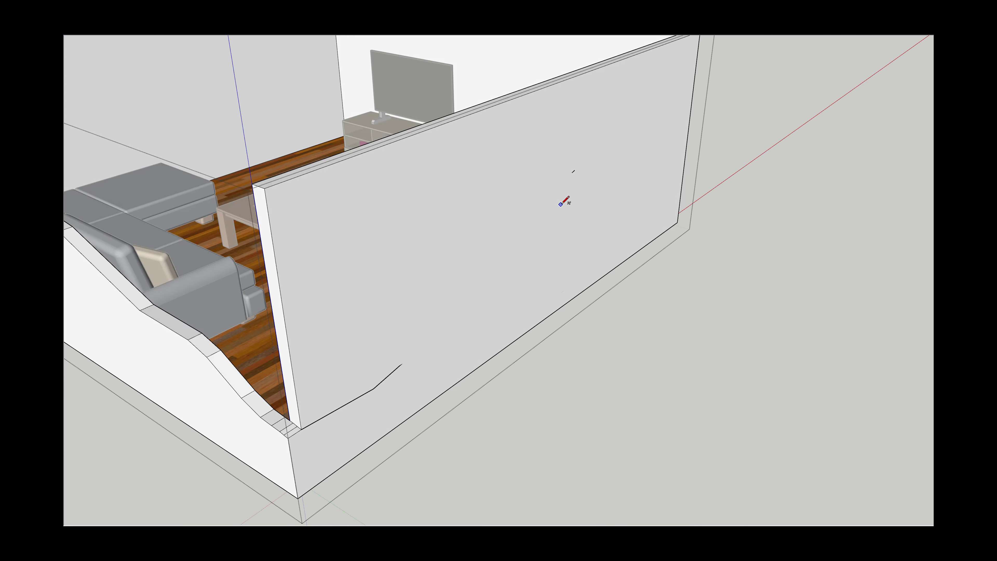
Pull the view back to see the whole furnished room from above.
{"action": "middle_click_drag", "start_coordinate": [561, 203], "coordinate": [456, 336]}
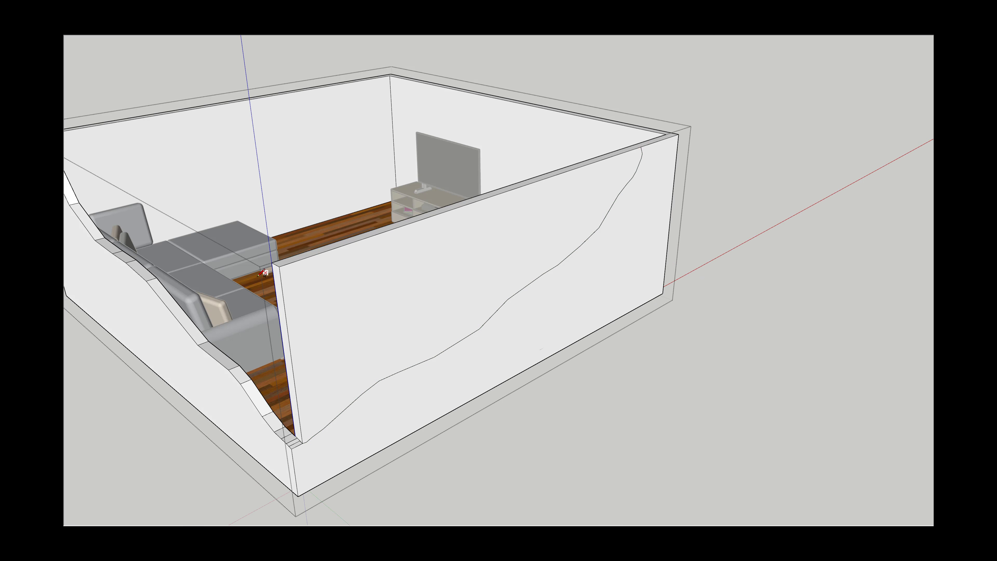